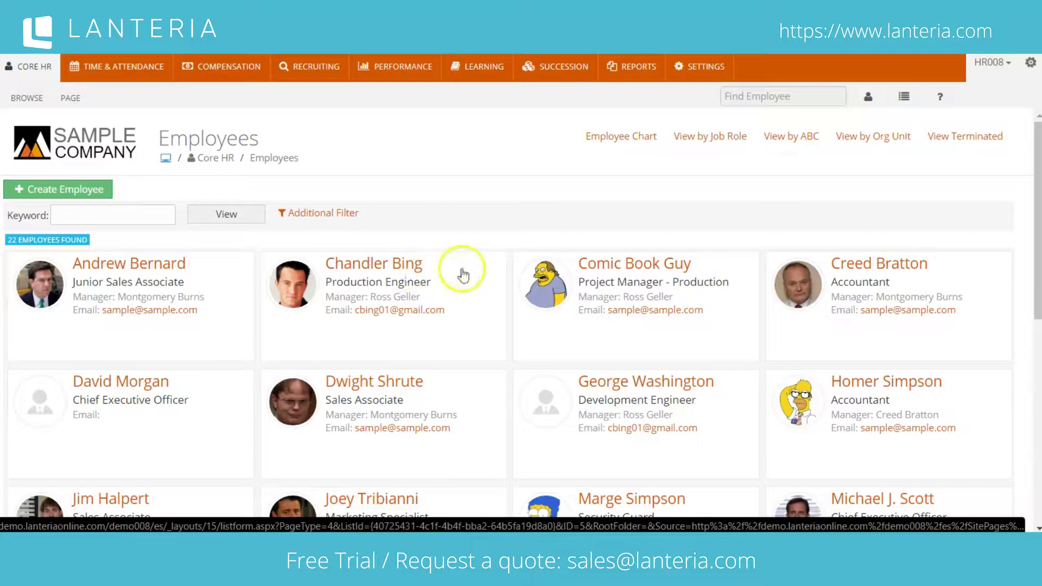
{"action": "left_click", "coordinate": [382, 268]}
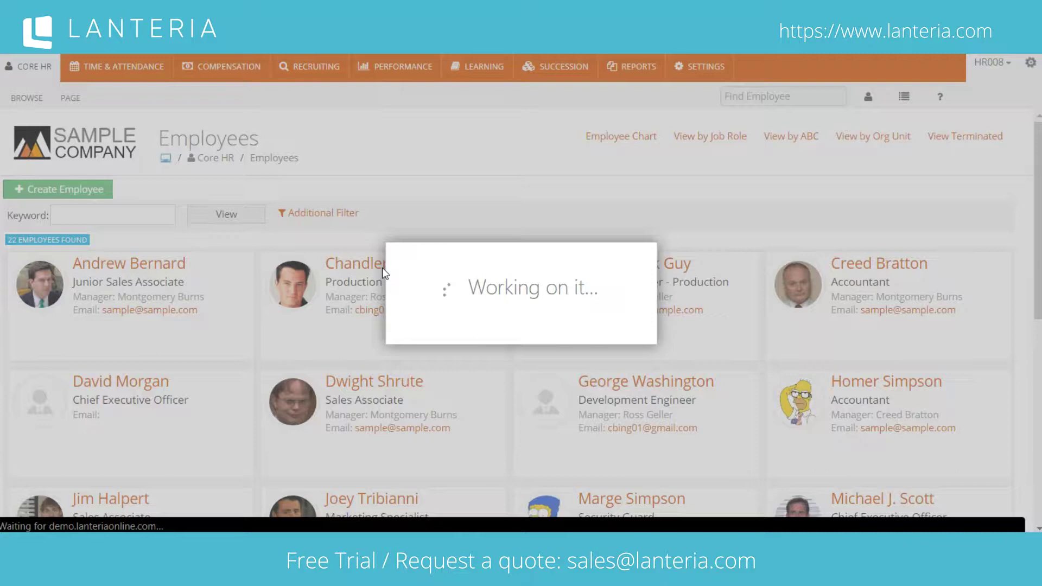
Let Chandler Bing's card load and scroll its General tab: Production Engineer, Engineering Production, Active, Full Time
{"action": "left_click", "coordinate": [340, 265]}
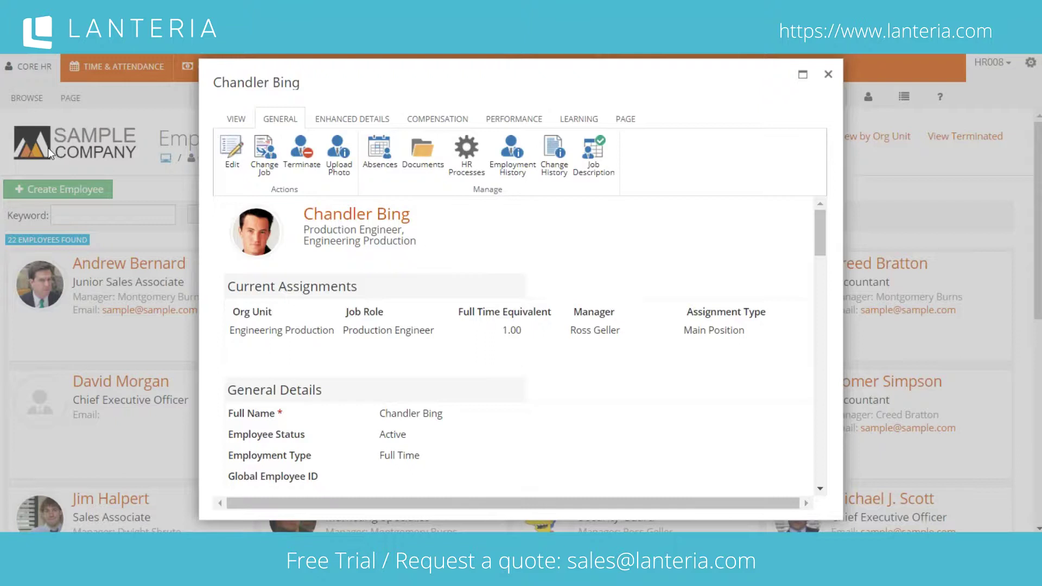
{"action": "left_click", "coordinate": [84, 199]}
{"action": "left_click", "coordinate": [205, 220]}
{"action": "left_click", "coordinate": [212, 233]}
{"action": "left_click", "coordinate": [246, 206]}
{"action": "left_click_drag", "start_coordinate": [821, 227], "coordinate": [783, 217]}
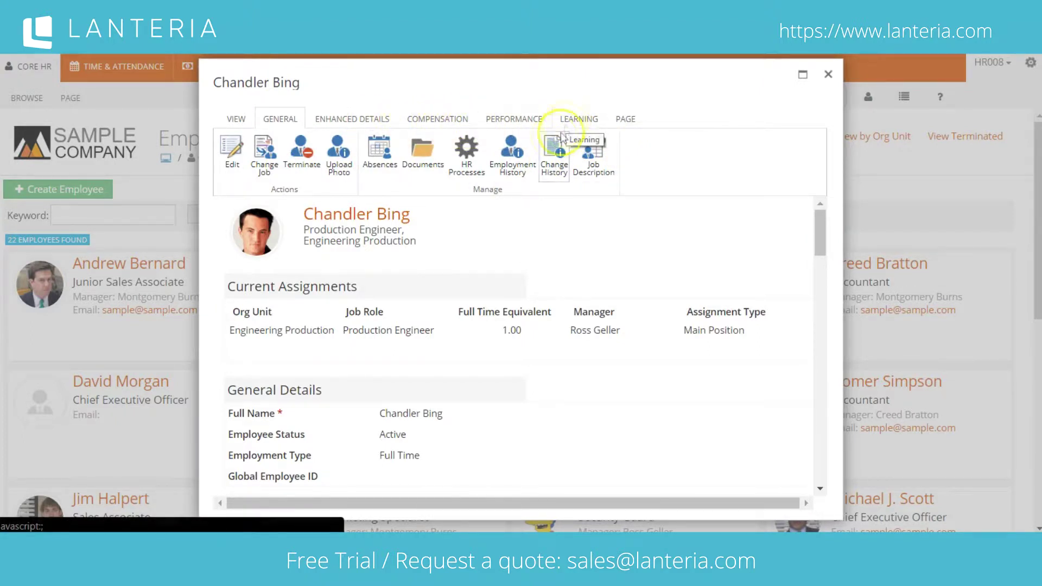
{"action": "left_click", "coordinate": [383, 150]}
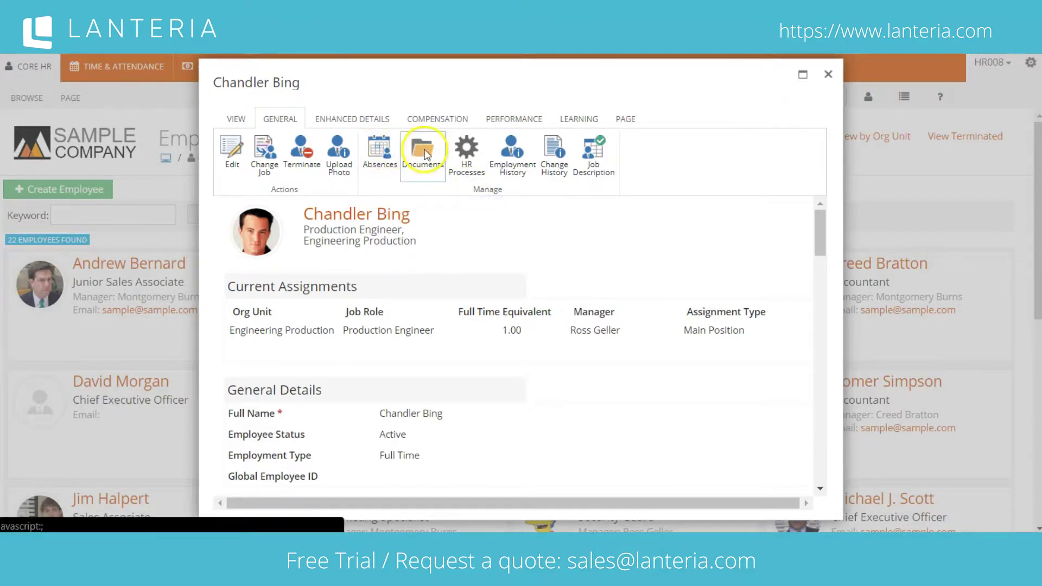
Browse Chandler Bing's Compensation and Performance actions, then close the profile card
{"action": "left_click", "coordinate": [449, 121]}
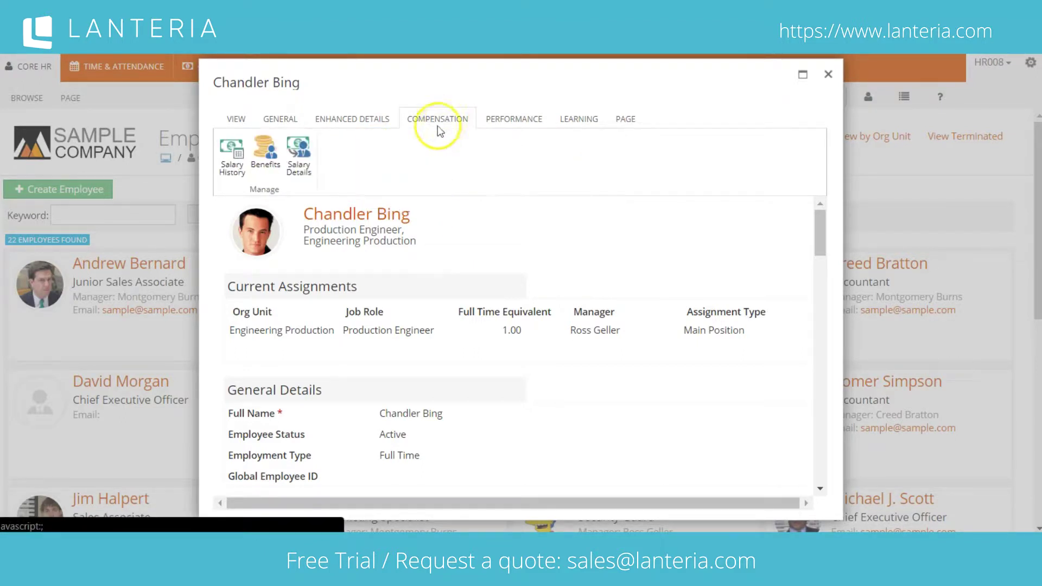
{"action": "left_click", "coordinate": [515, 123]}
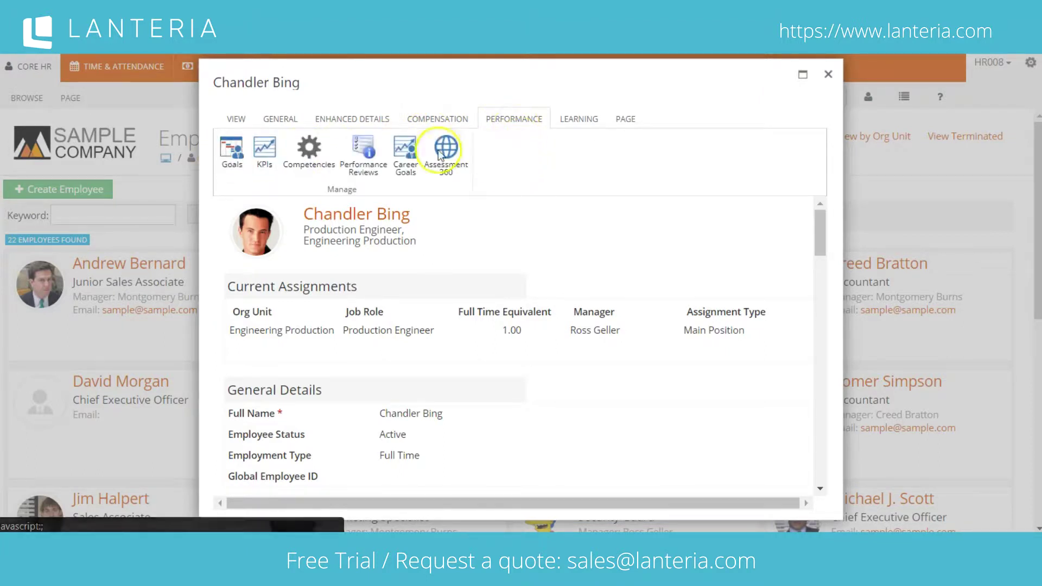
{"action": "left_click", "coordinate": [447, 165]}
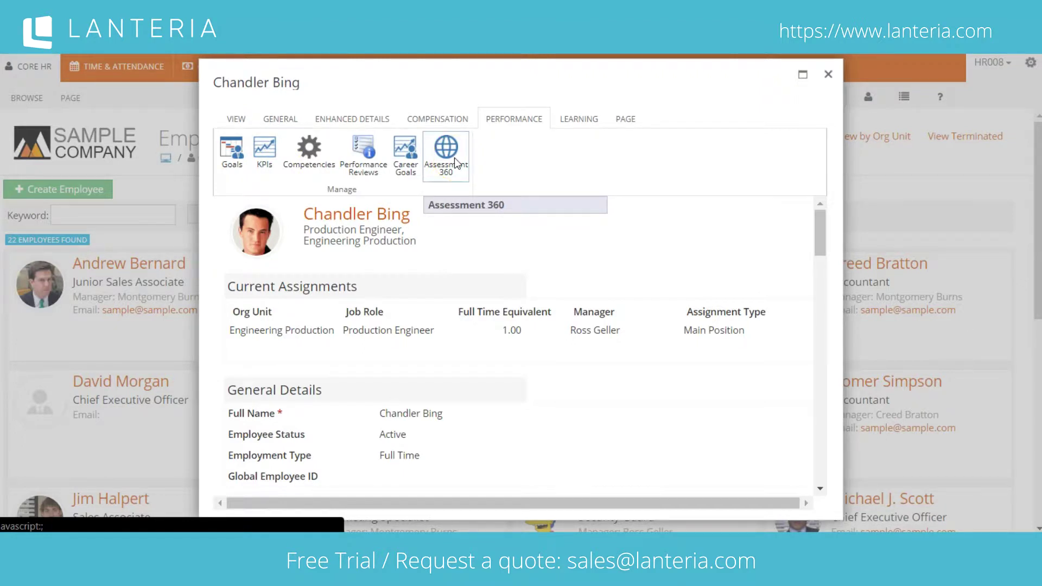
{"action": "left_click", "coordinate": [826, 76]}
{"action": "left_click", "coordinate": [807, 98]}
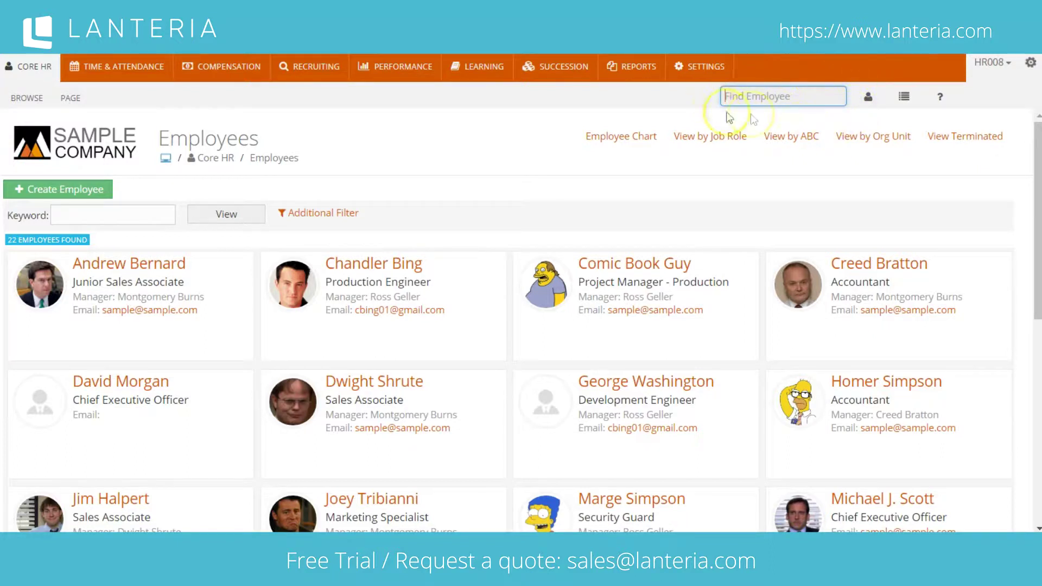
Search 'chandler' in Find Employee and pick Chandler Bing from the suggestions
{"action": "type", "text": "chandler"}
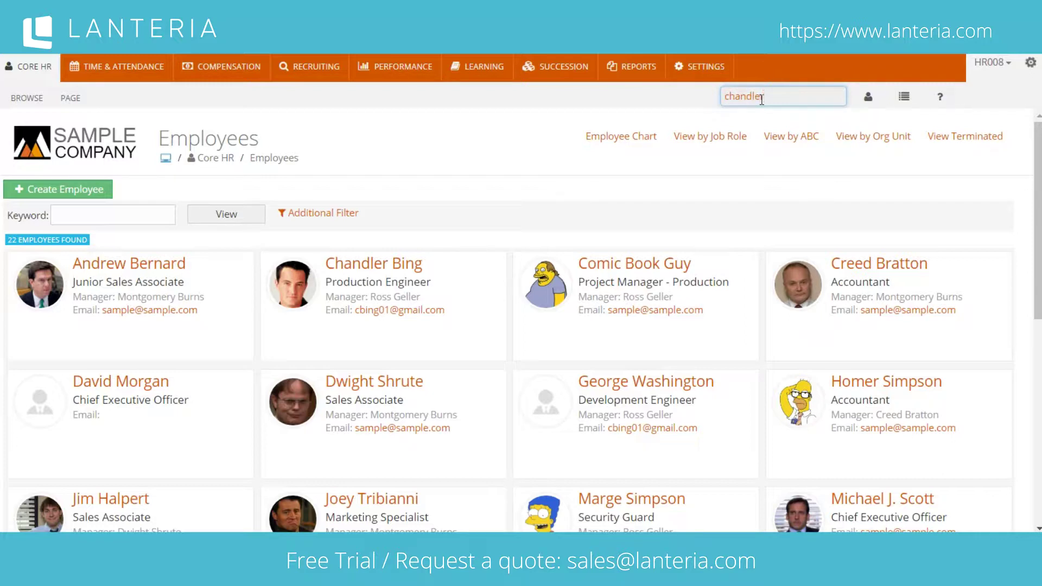
{"action": "left_click", "coordinate": [767, 128]}
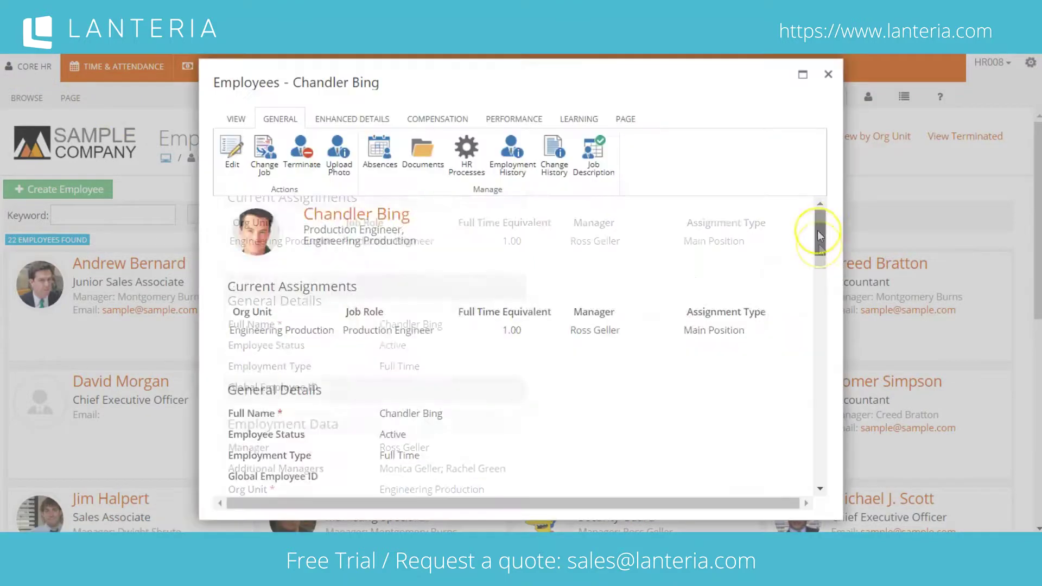
Scroll the profile from General Details down to Termination Details, then back to the top
{"action": "left_click_drag", "start_coordinate": [817, 230], "coordinate": [826, 265]}
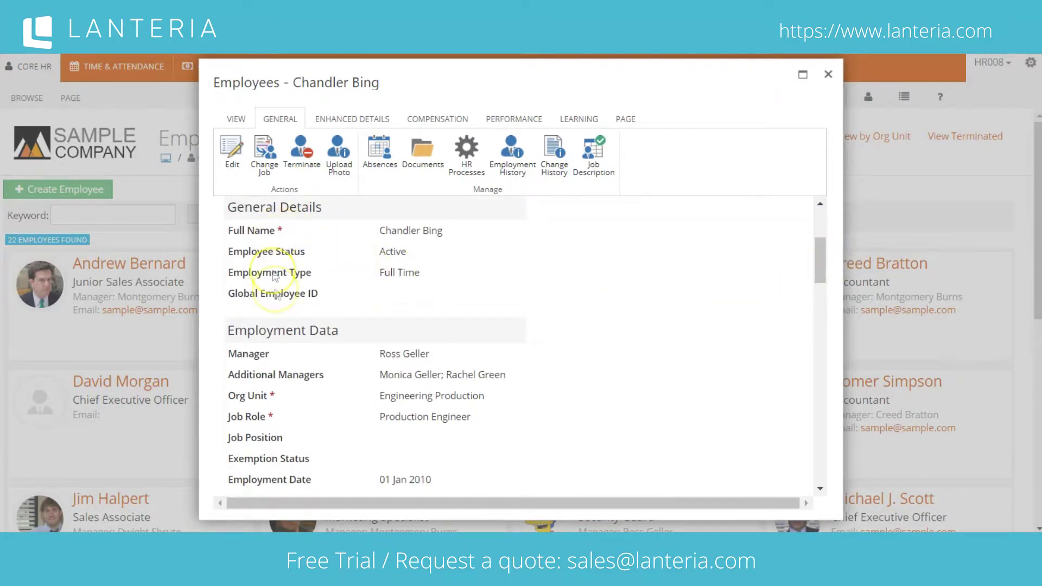
{"action": "scroll", "coordinate": [267, 358], "scroll_direction": "down", "scroll_amount": 6}
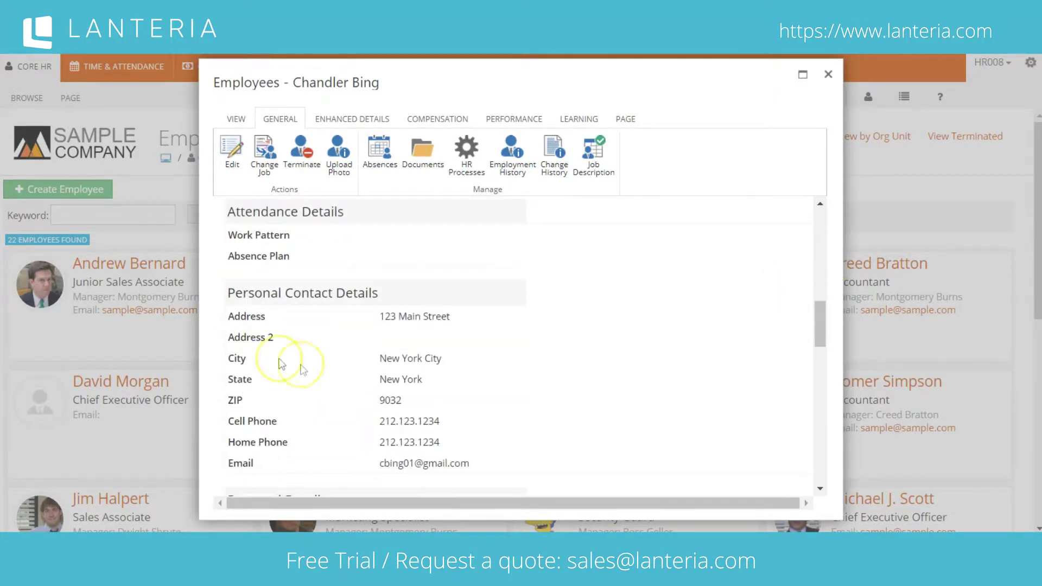
{"action": "left_click_drag", "start_coordinate": [822, 316], "coordinate": [810, 357]}
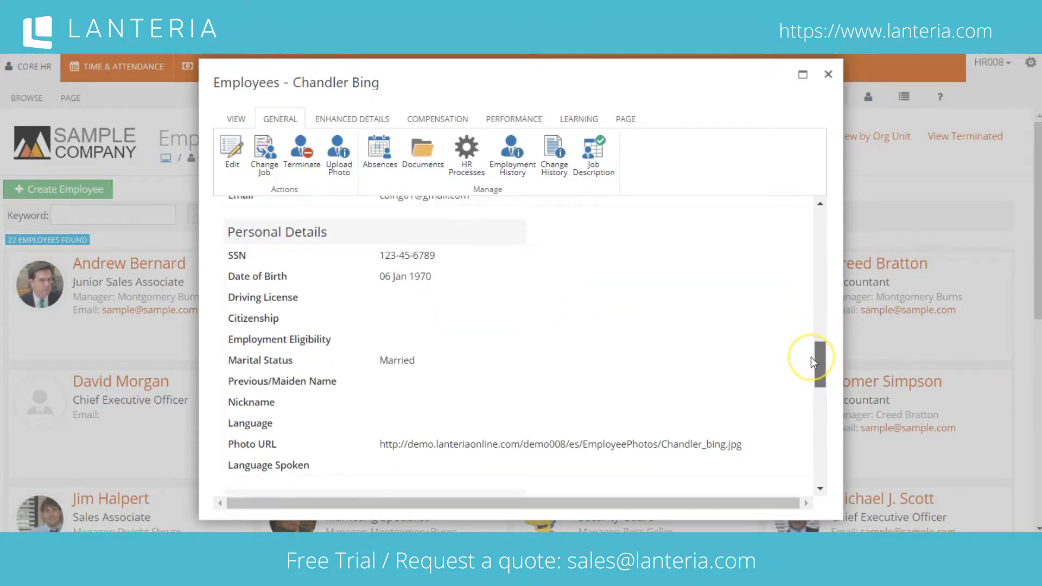
{"action": "left_click_drag", "start_coordinate": [810, 356], "coordinate": [820, 403]}
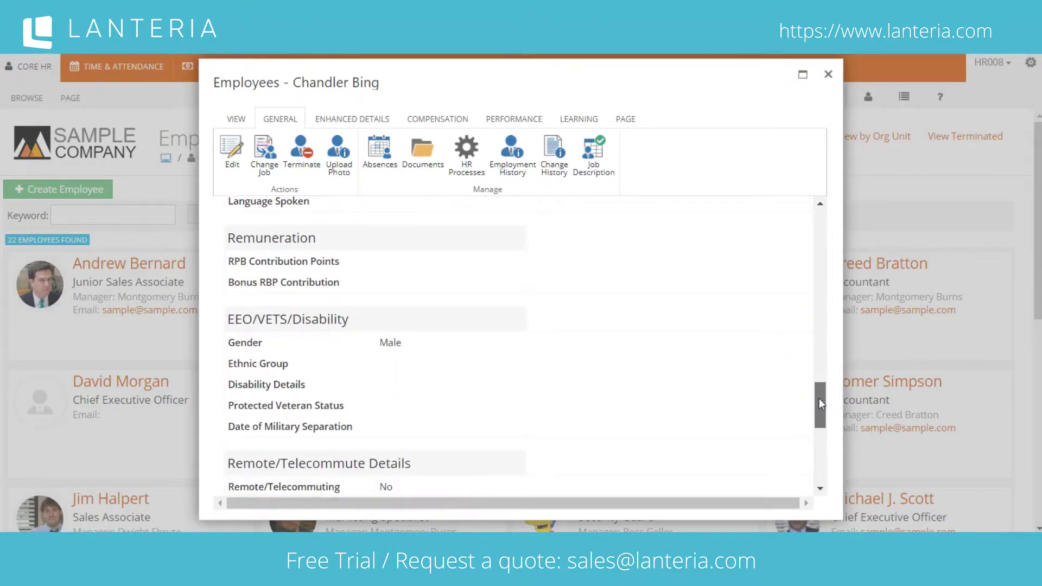
{"action": "left_click_drag", "start_coordinate": [820, 403], "coordinate": [821, 457]}
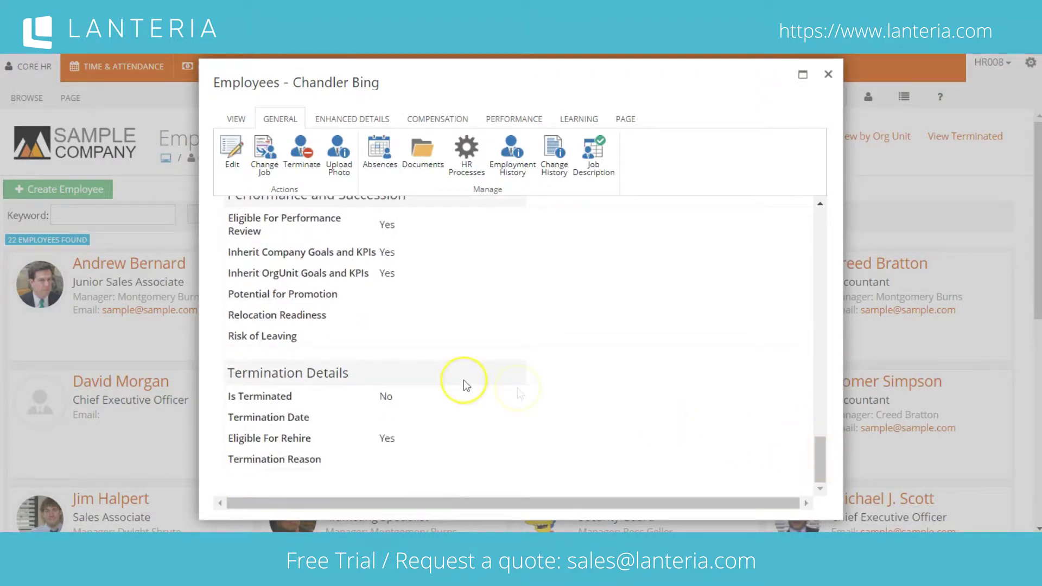
{"action": "left_click_drag", "start_coordinate": [820, 462], "coordinate": [804, 226]}
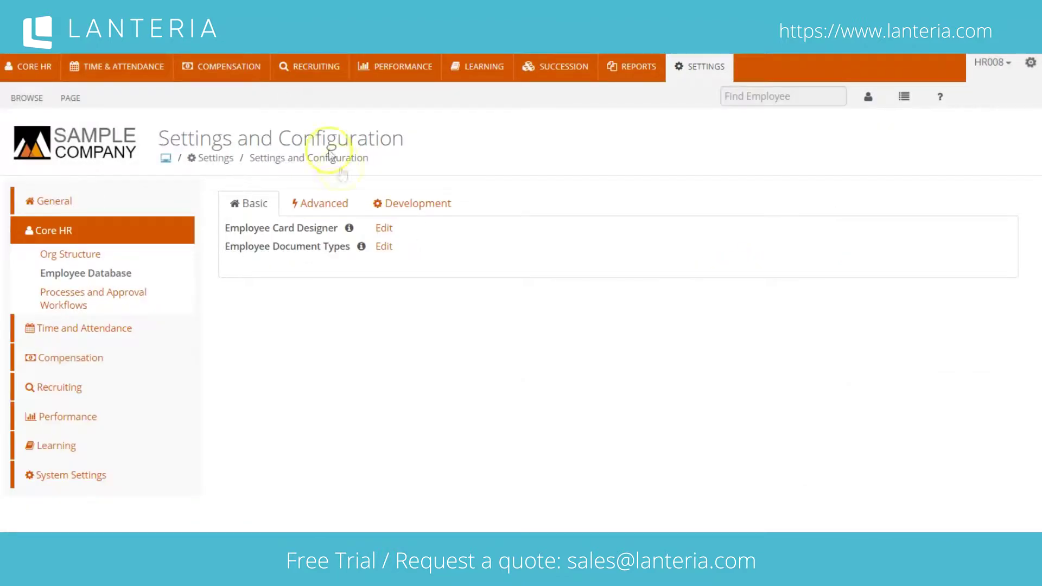
In the Employee Card Designer, open the General Details section: Section Order 1, edit roles ES HR and ES Local HR
{"action": "left_click", "coordinate": [383, 229]}
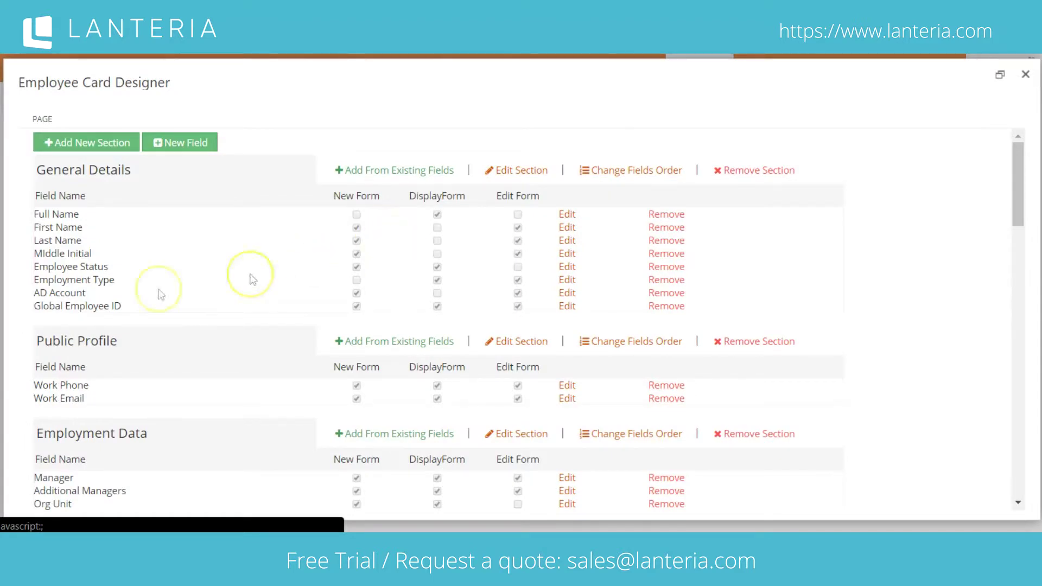
{"action": "left_click", "coordinate": [353, 213]}
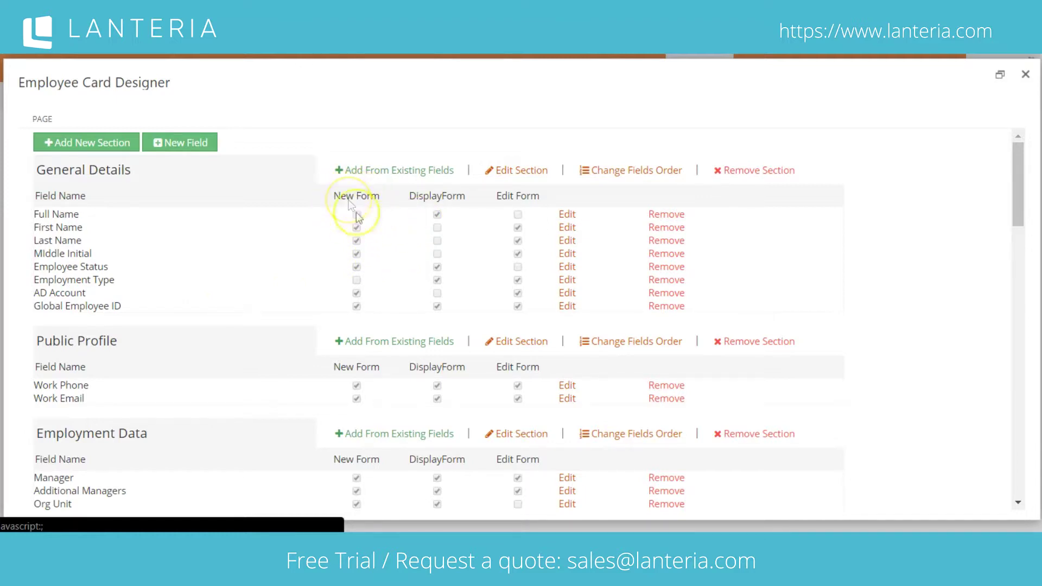
{"action": "left_click", "coordinate": [435, 215]}
{"action": "left_click", "coordinate": [512, 170]}
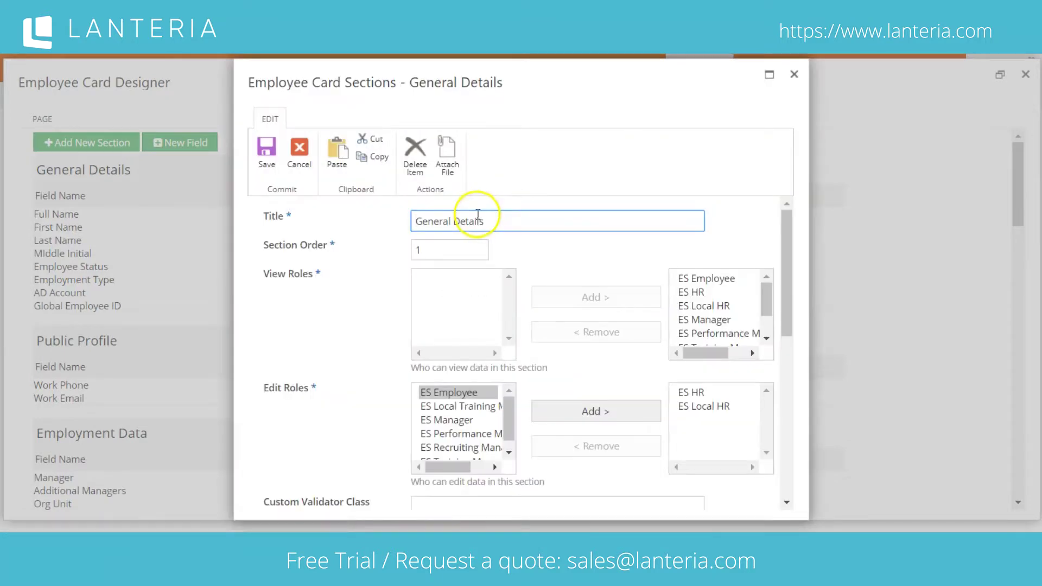
{"action": "left_click_drag", "start_coordinate": [512, 224], "coordinate": [427, 223]}
{"action": "left_click", "coordinate": [395, 221]}
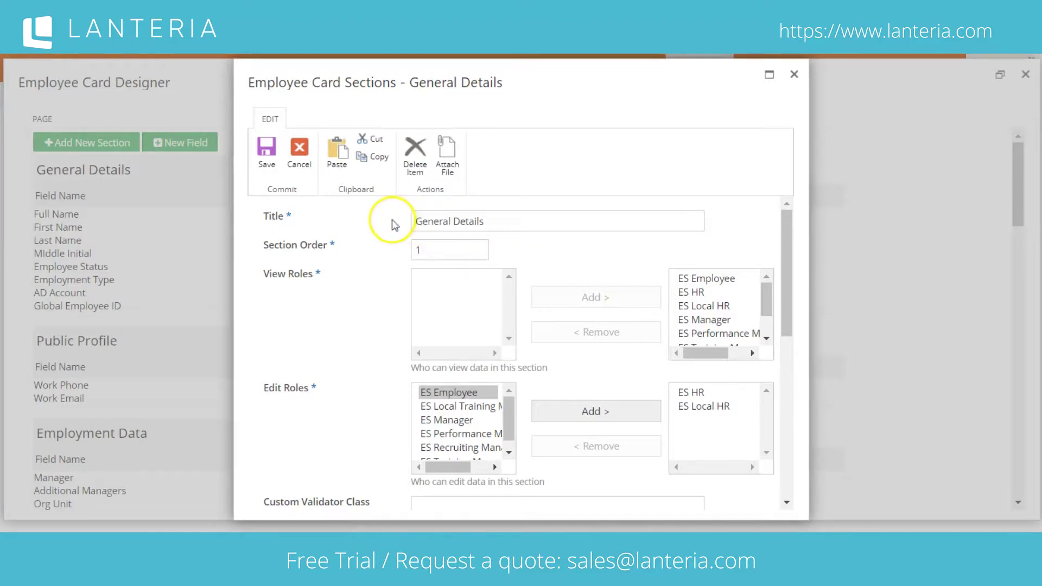
{"action": "scroll", "coordinate": [295, 284], "scroll_direction": "down", "scroll_amount": 1}
{"action": "scroll", "coordinate": [274, 256], "scroll_direction": "down", "scroll_amount": 1}
{"action": "scroll", "coordinate": [275, 256], "scroll_direction": "up", "scroll_amount": 2}
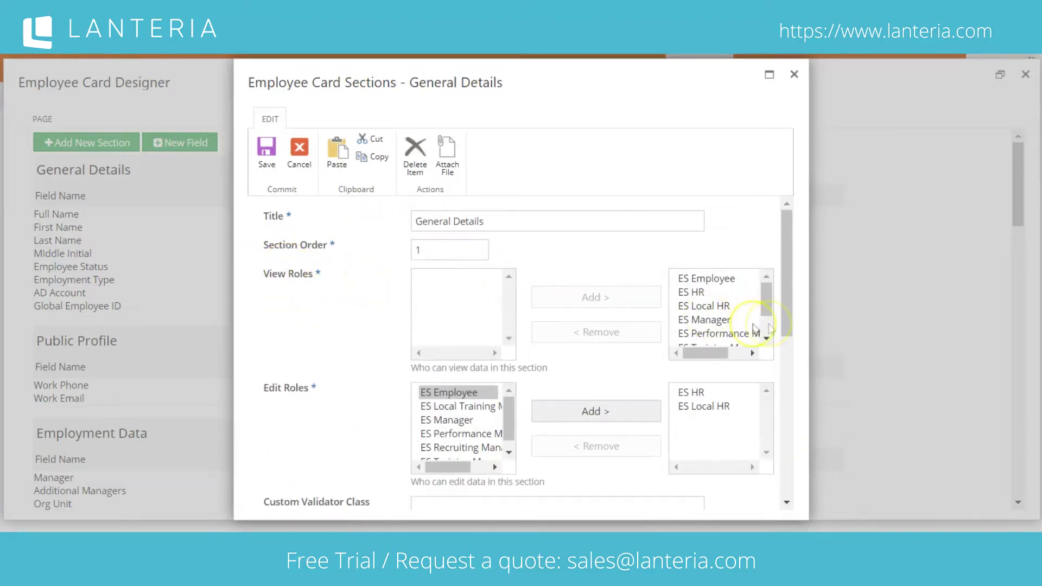
{"action": "left_click", "coordinate": [766, 298]}
{"action": "scroll", "coordinate": [765, 299], "scroll_direction": "down", "scroll_amount": 2}
{"action": "scroll", "coordinate": [764, 296], "scroll_direction": "up", "scroll_amount": 2}
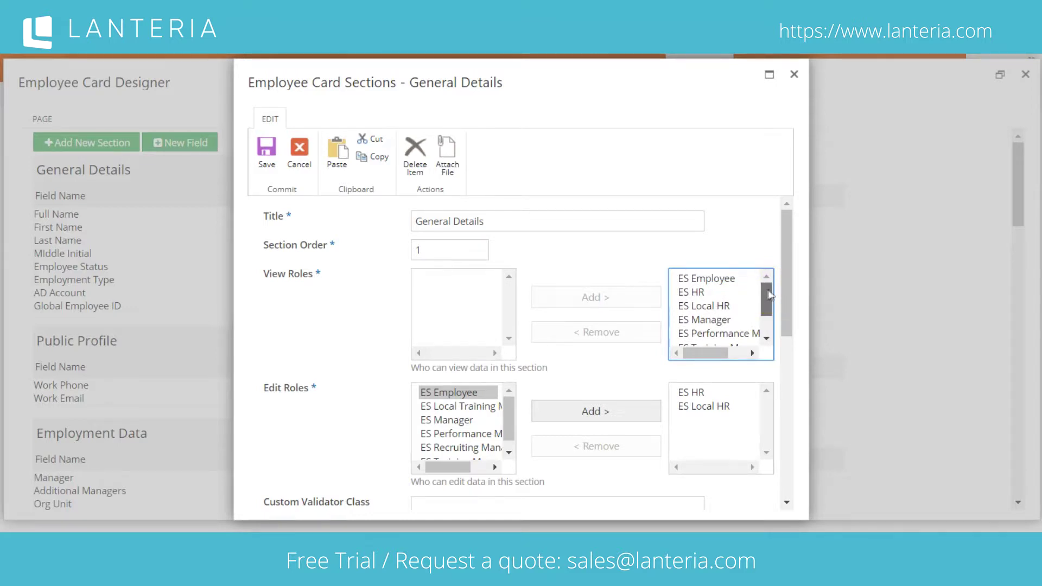
{"action": "left_click_drag", "start_coordinate": [770, 289], "coordinate": [765, 322]}
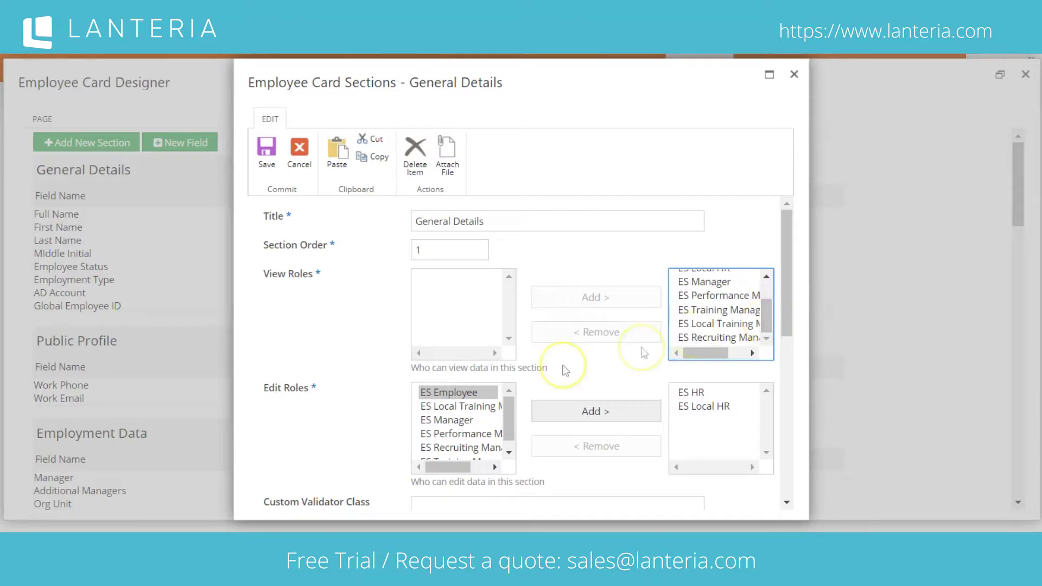
{"action": "mouse_move", "coordinate": [783, 329]}
{"action": "left_mouse_down"}
{"action": "mouse_move", "coordinate": [788, 406]}
{"action": "mouse_move", "coordinate": [794, 320]}
{"action": "left_mouse_up"}
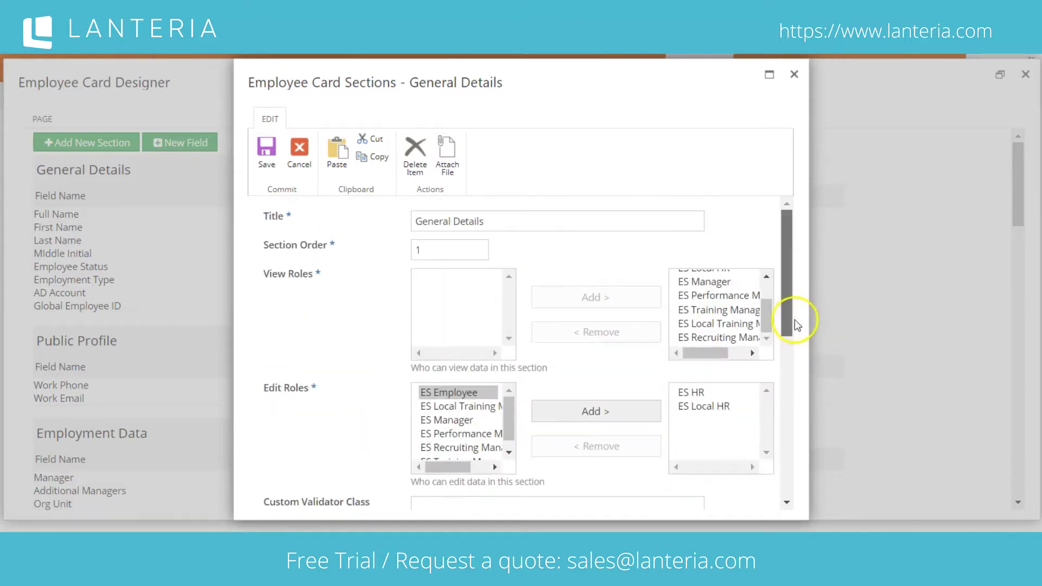
{"action": "left_click", "coordinate": [793, 74]}
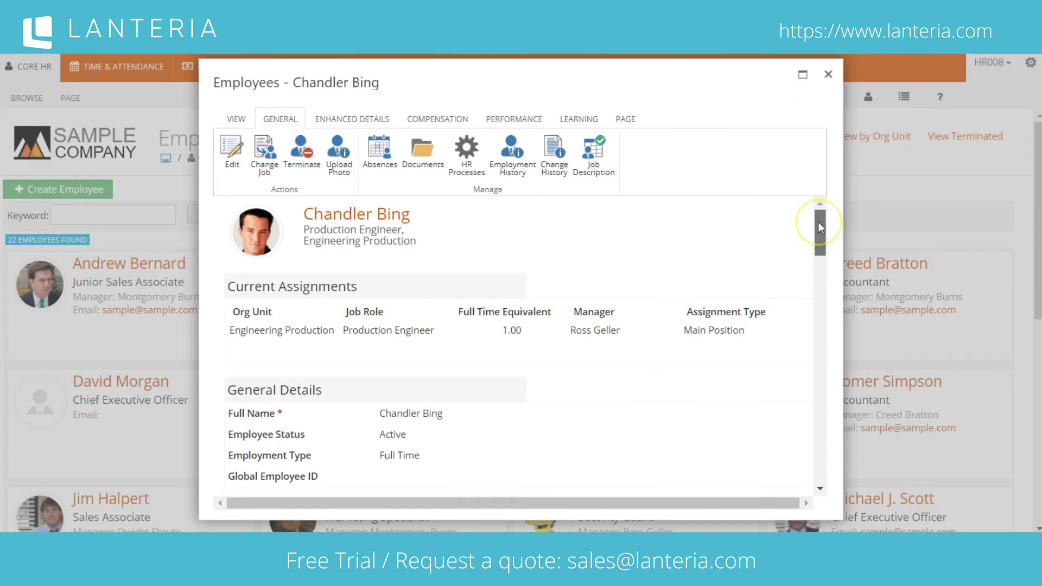
Scroll Chandler Bing's reopened profile card showing Production Engineer, Active, Full Time
{"action": "mouse_move", "coordinate": [819, 227]}
{"action": "left_mouse_down"}
{"action": "mouse_move", "coordinate": [816, 239]}
{"action": "mouse_move", "coordinate": [835, 225]}
{"action": "left_mouse_up"}
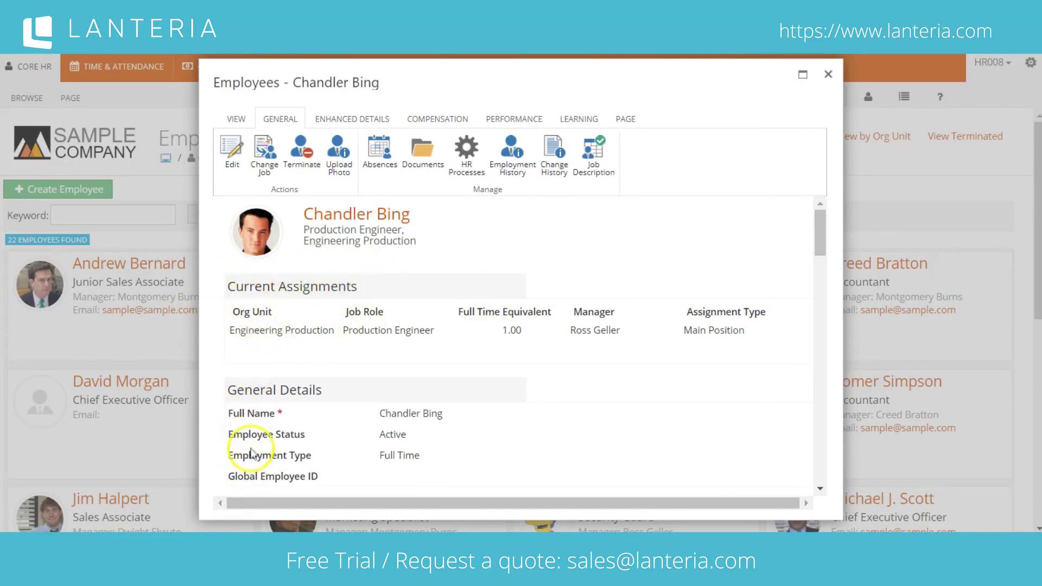
{"action": "scroll", "coordinate": [251, 454], "scroll_direction": "down", "scroll_amount": 4}
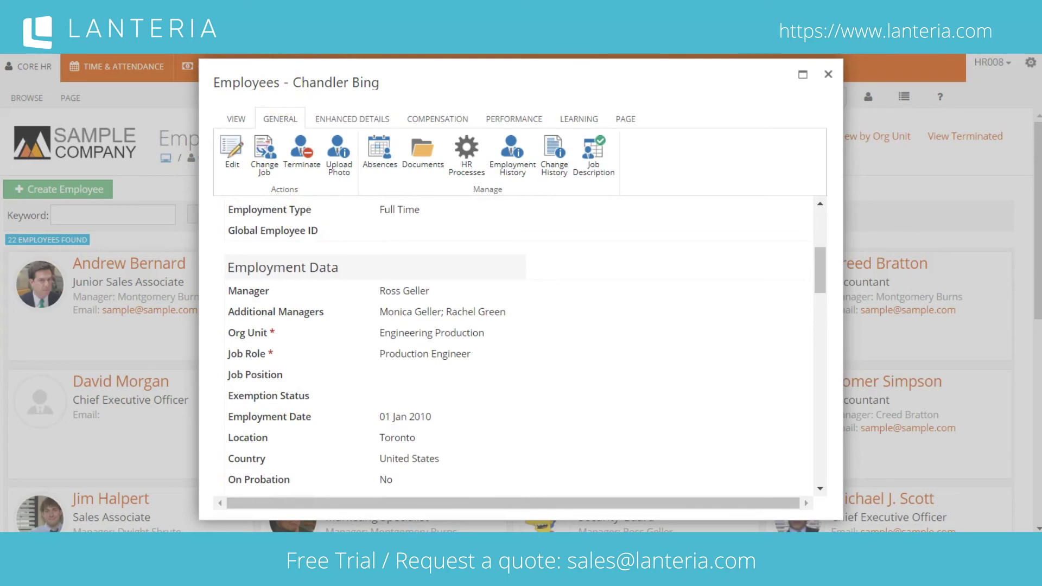